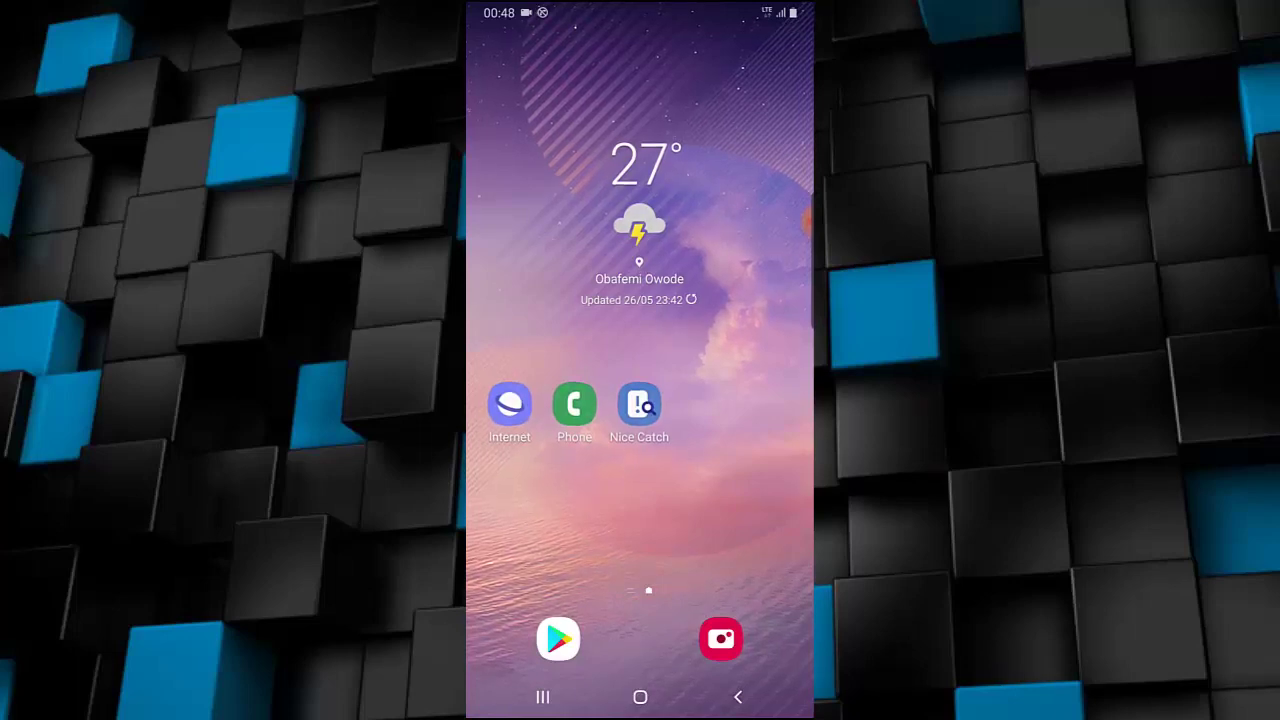
- Swipe the app drawer to the page that holds Messenger
left_click_drag(640, 550, 640, 250)
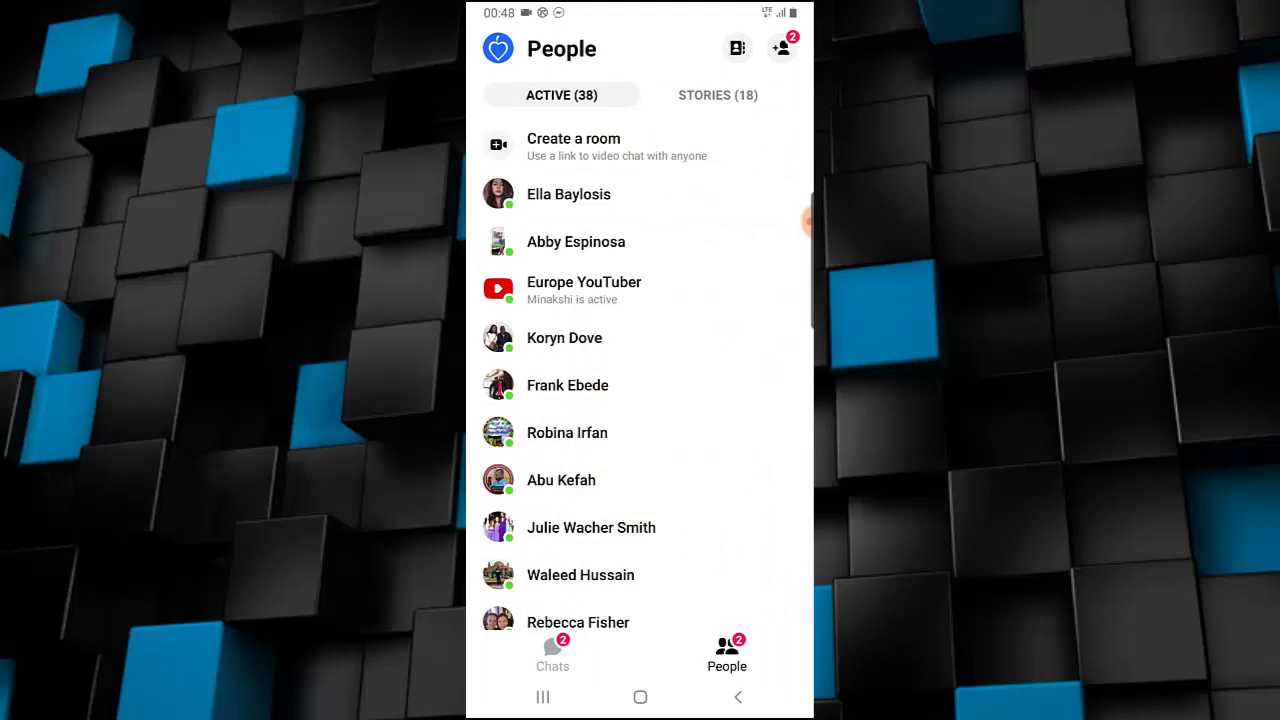
- Create a new room, allowing Messenger to record audio and use the camera
left_click(573, 145)
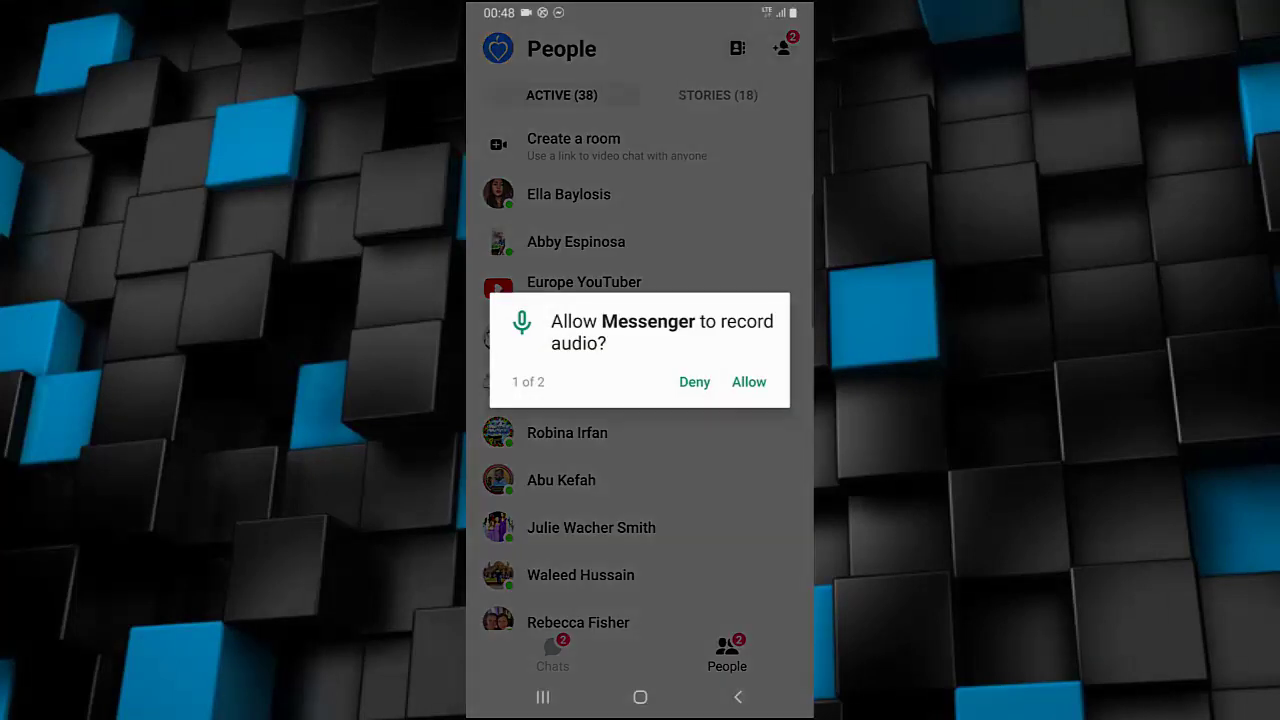
left_click(749, 382)
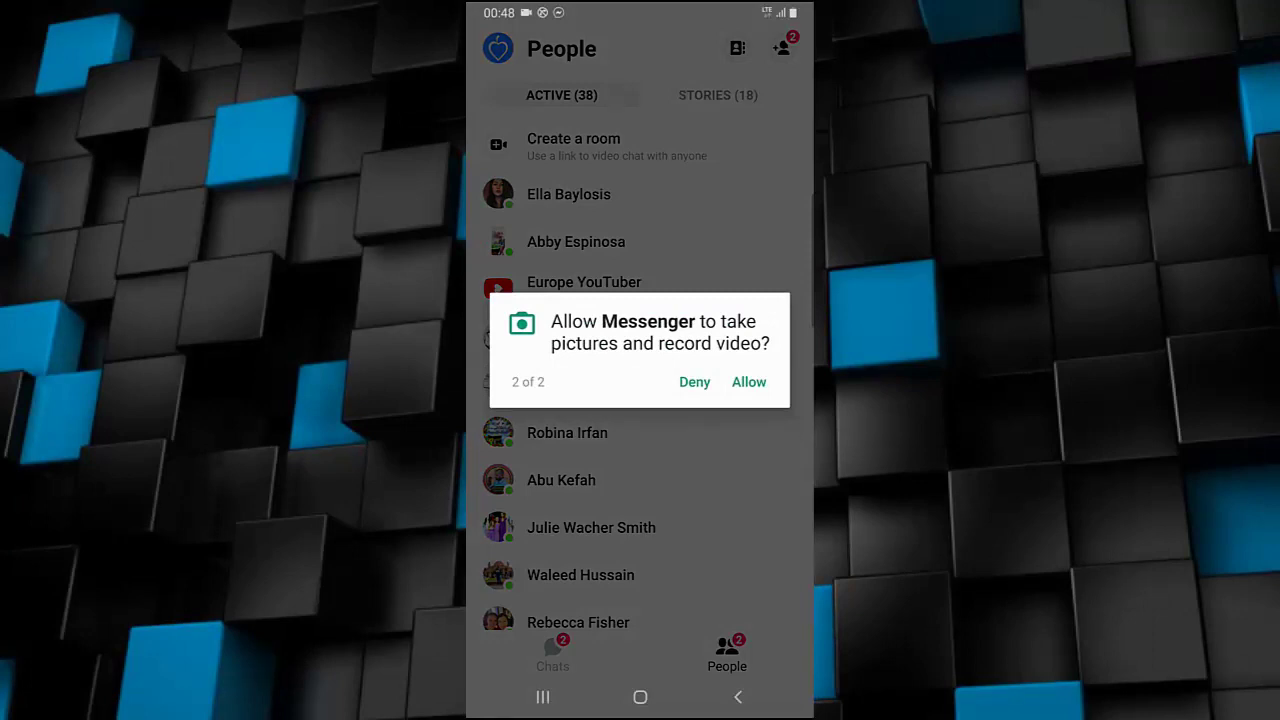
left_click(749, 382)
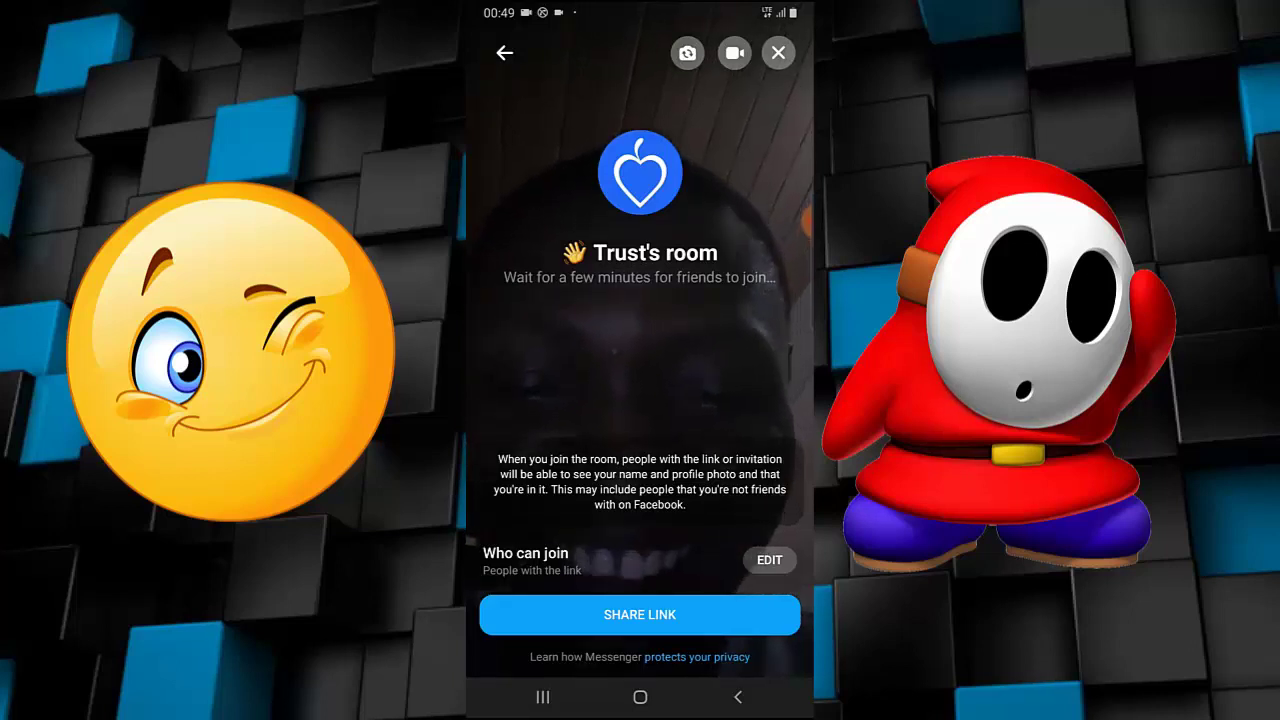
- Open the Share link sheet for Trust's room, closing it once and reopening it
left_click(795, 222)
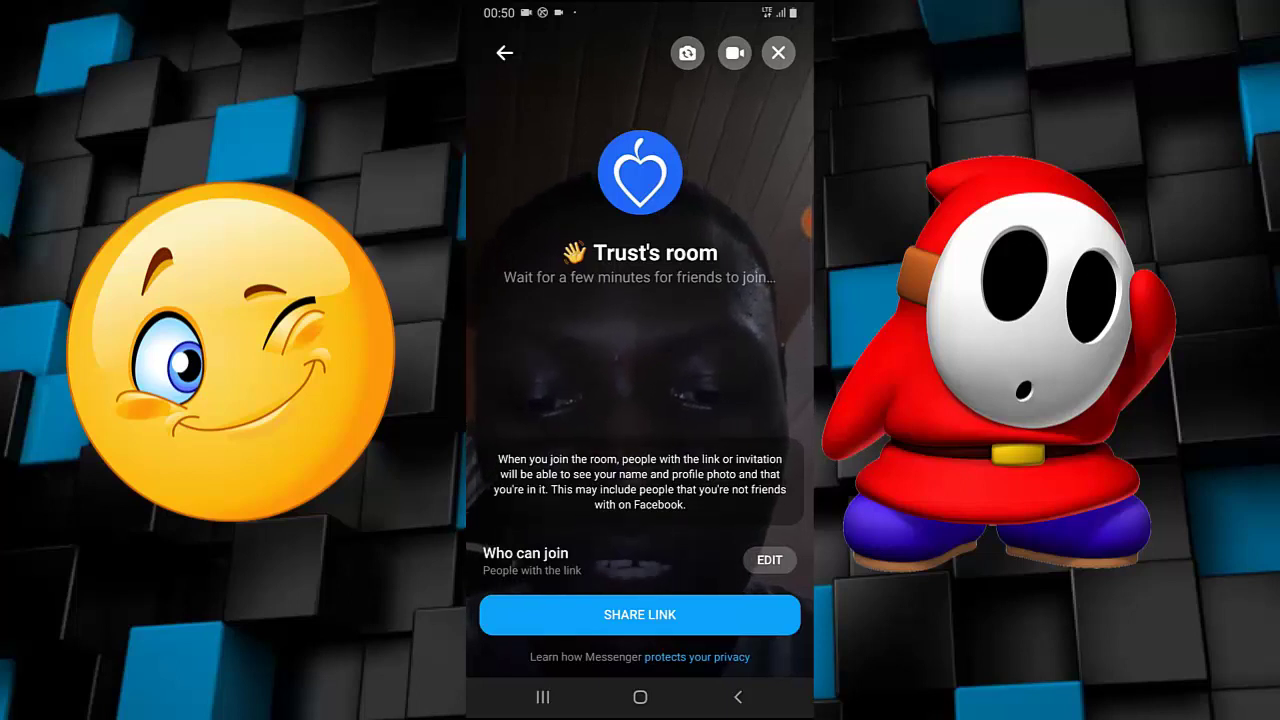
left_click(640, 614)
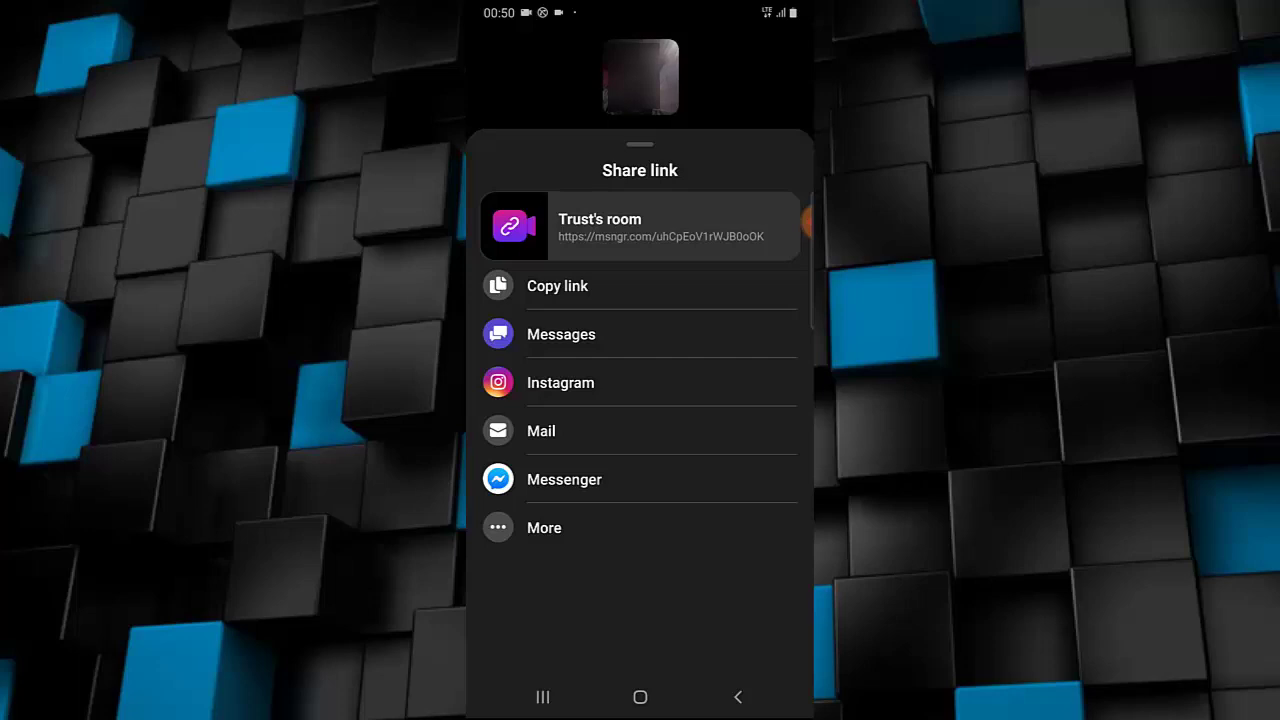
key("Escape")
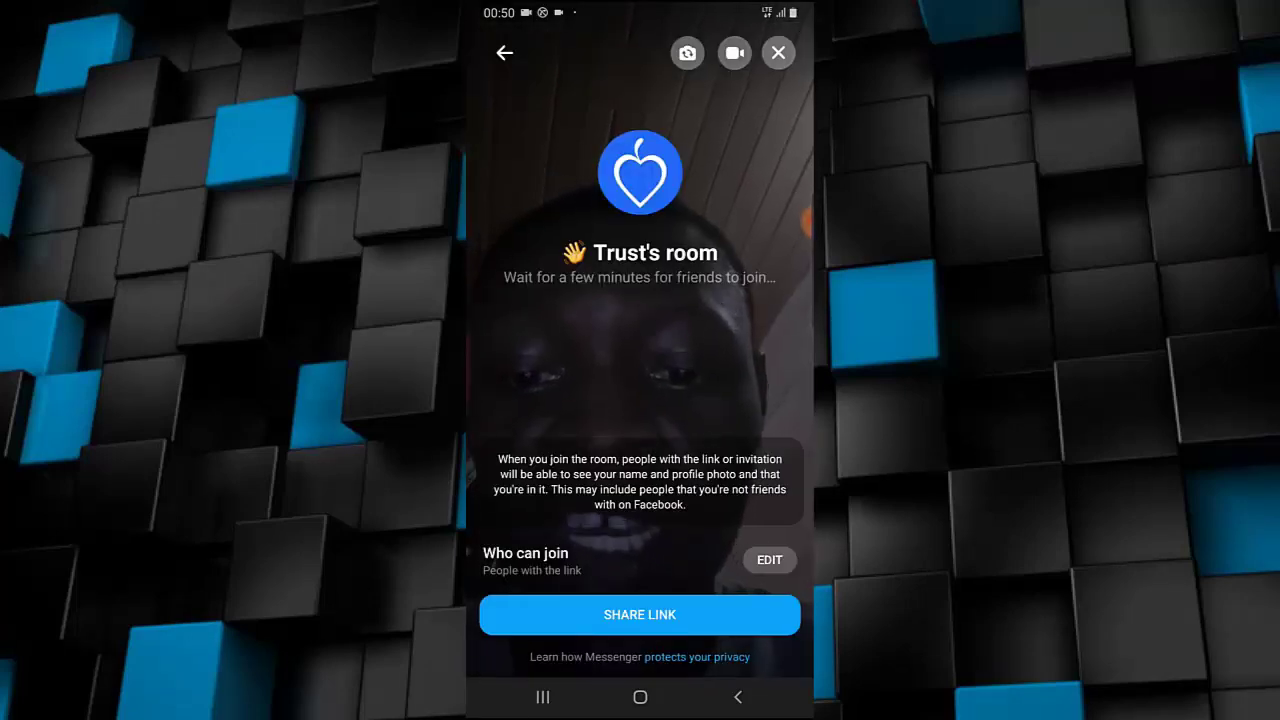
left_click(640, 614)
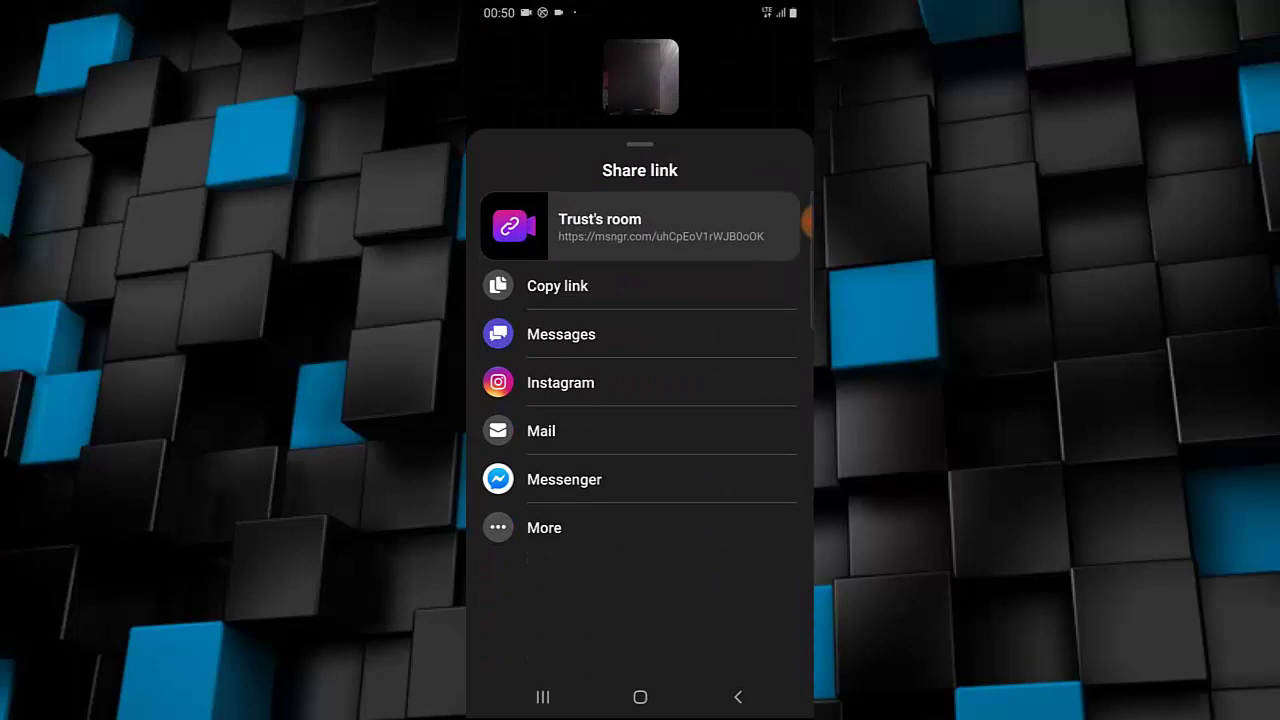
left_click(561, 334)
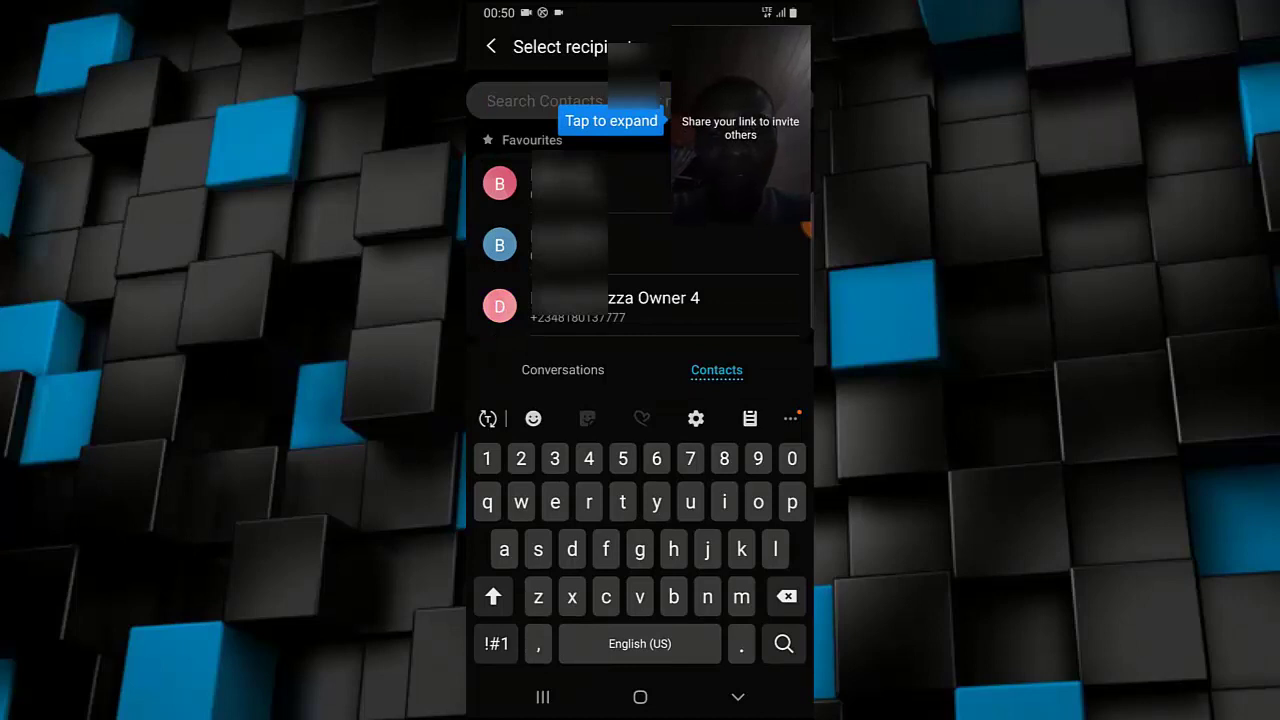
scroll(640, 400, "down", 5)
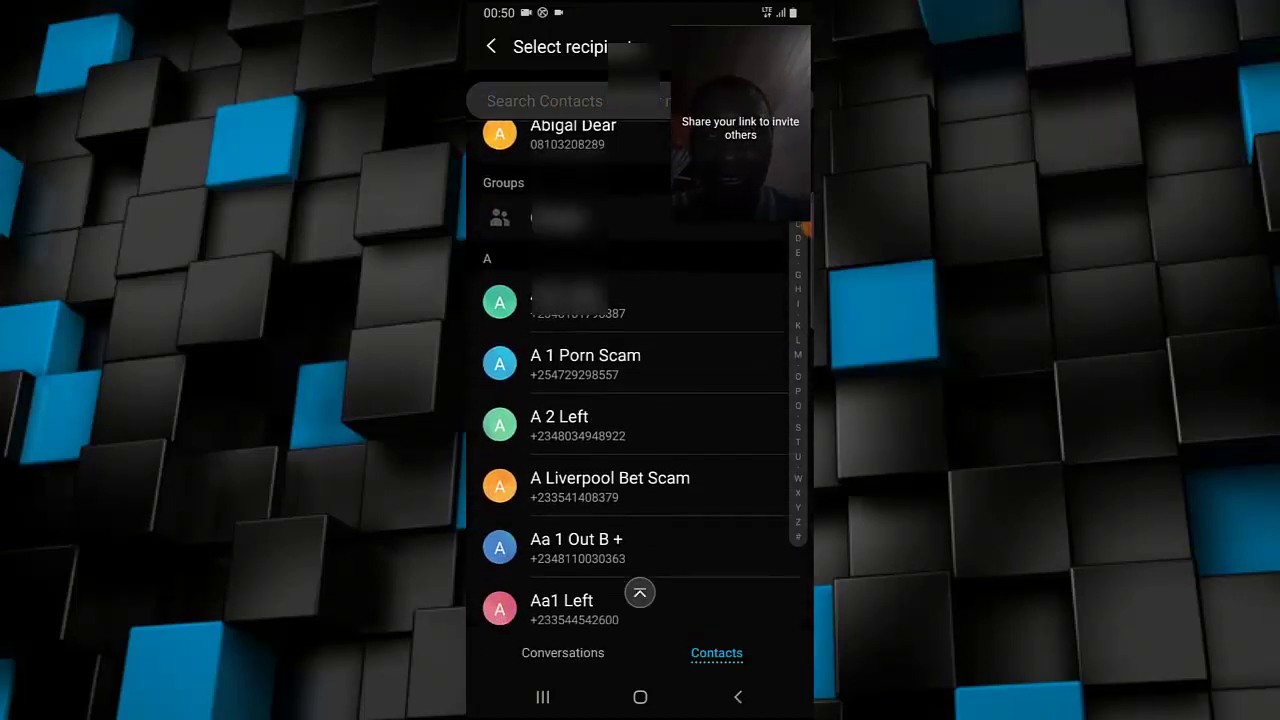
left_click(738, 697)
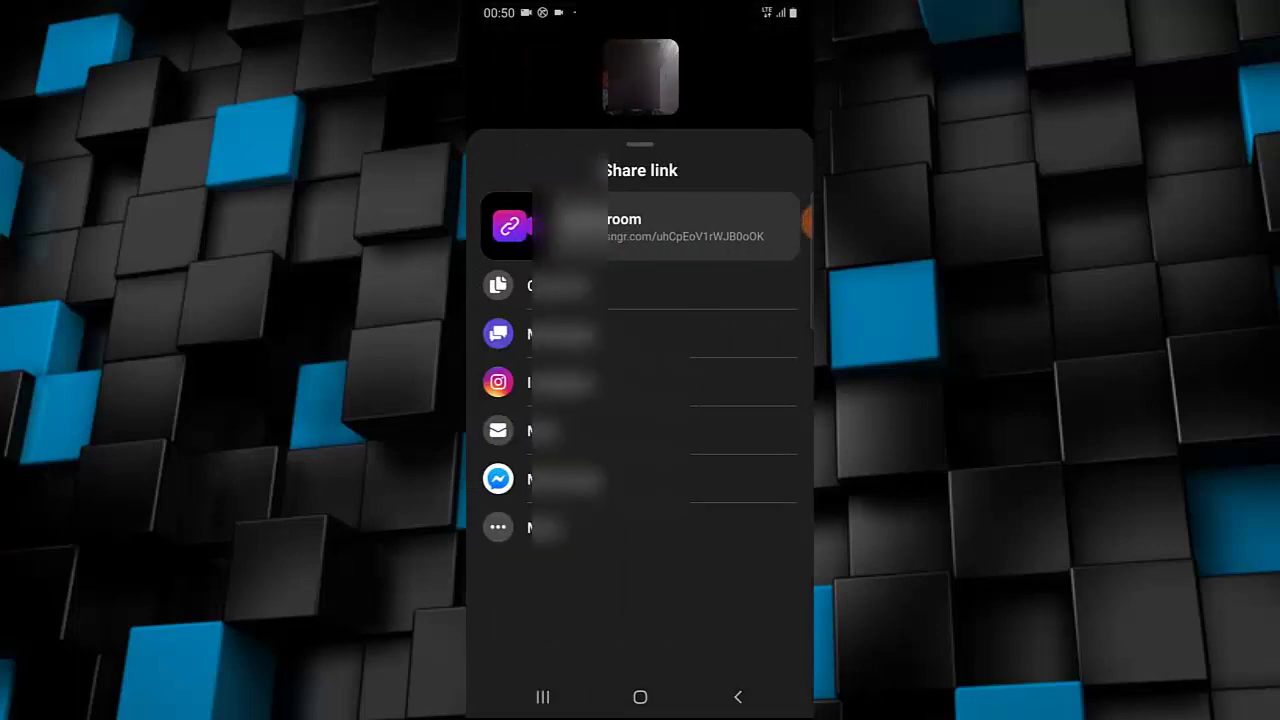
- Pick Instagram to share the room link, then back out of its recipient list
left_click(640, 381)
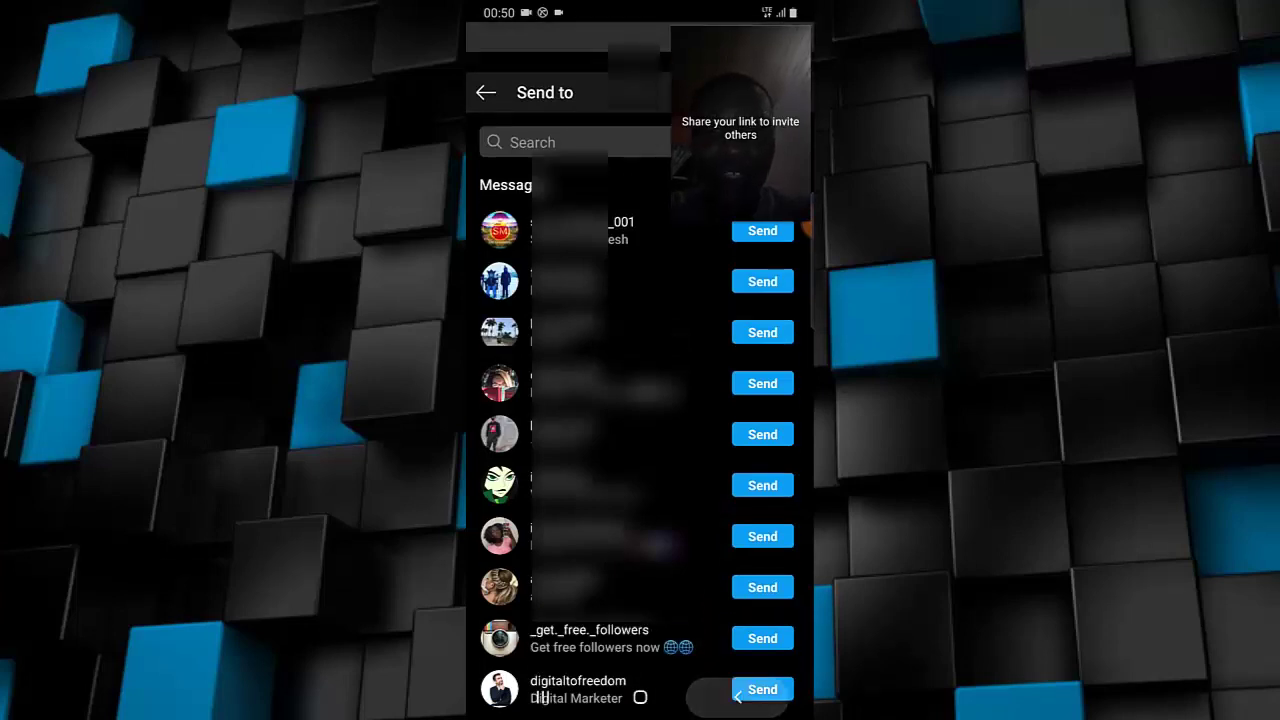
key("Escape")
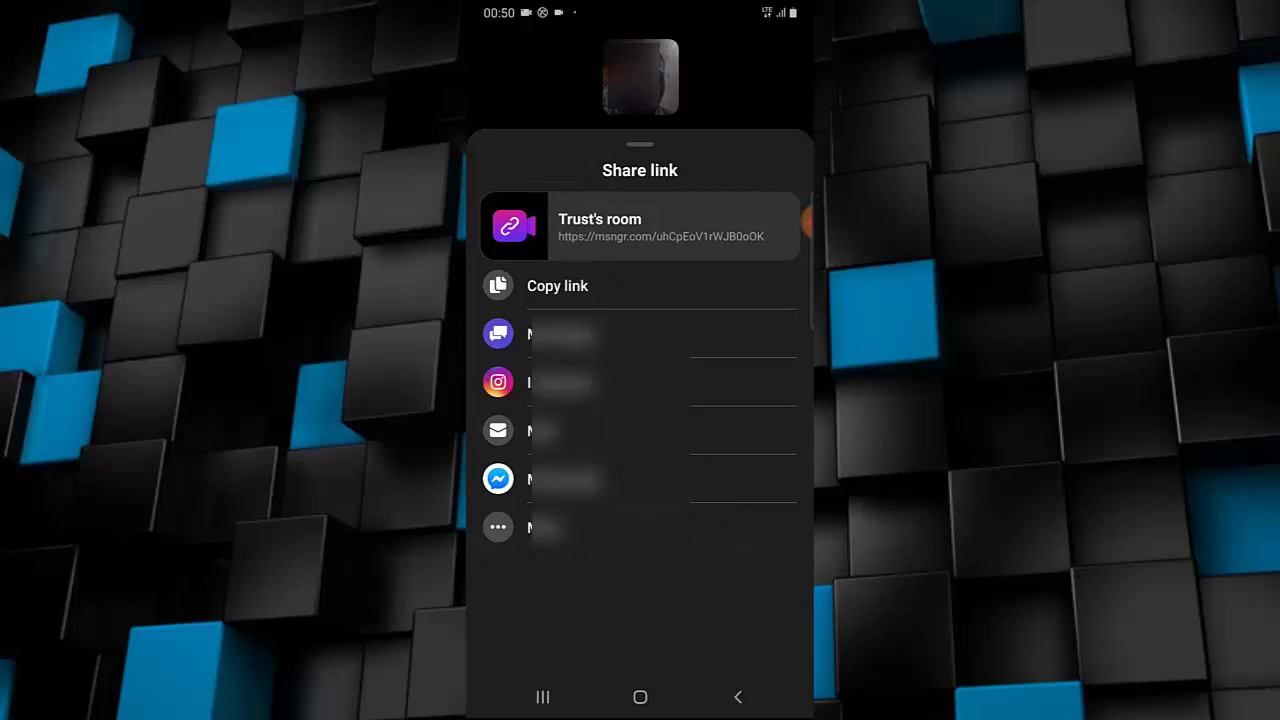
- Choose Messenger from the full Send via app list, then leave its recipient list
left_click(560, 527)
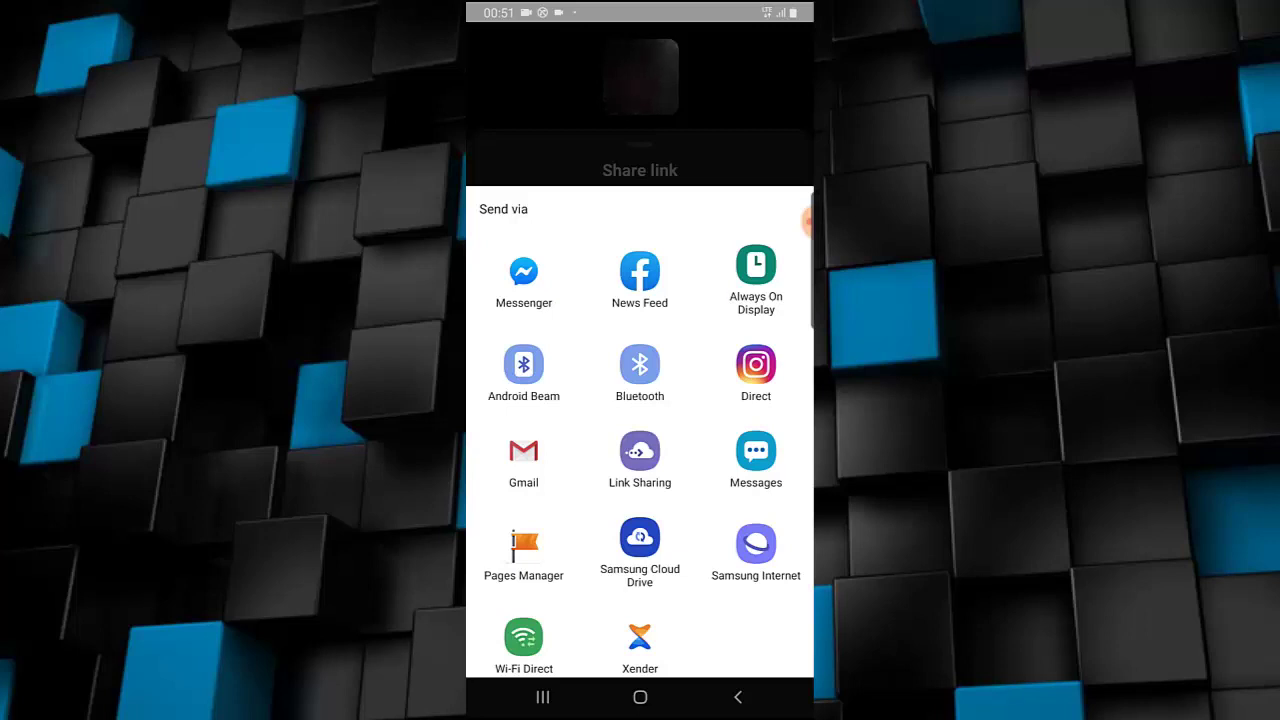
left_click(523, 280)
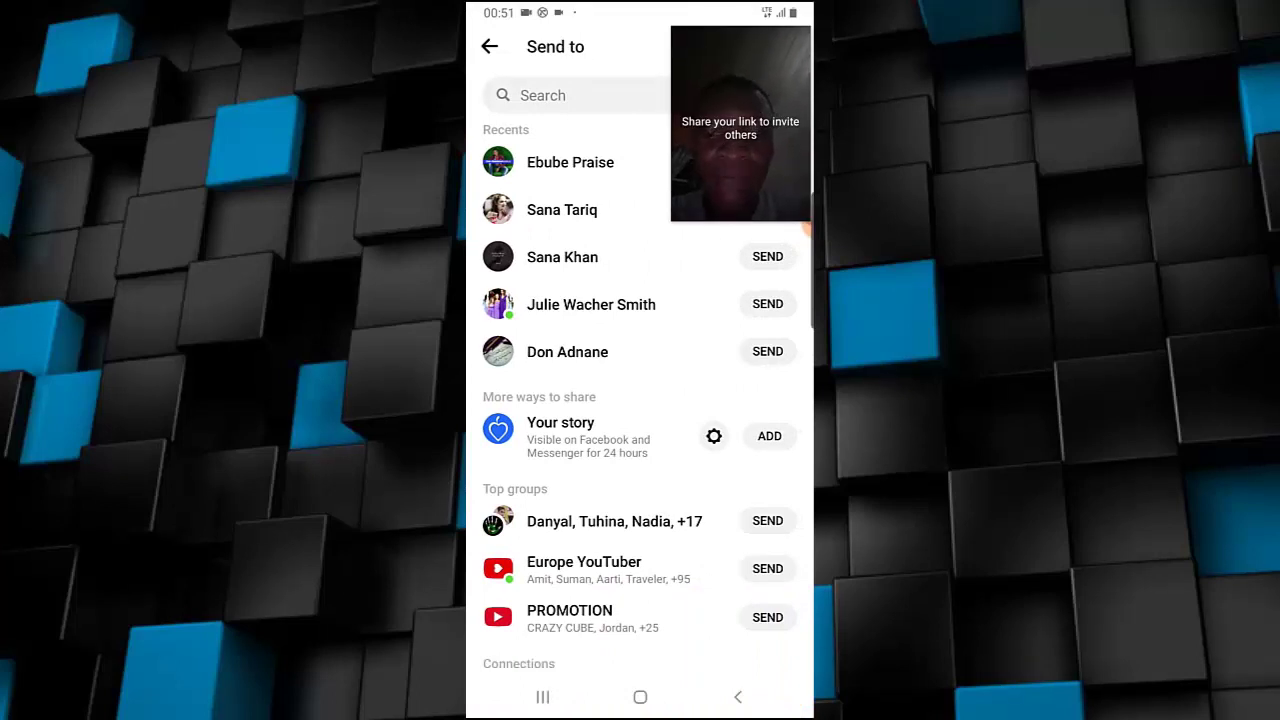
left_click(738, 697)
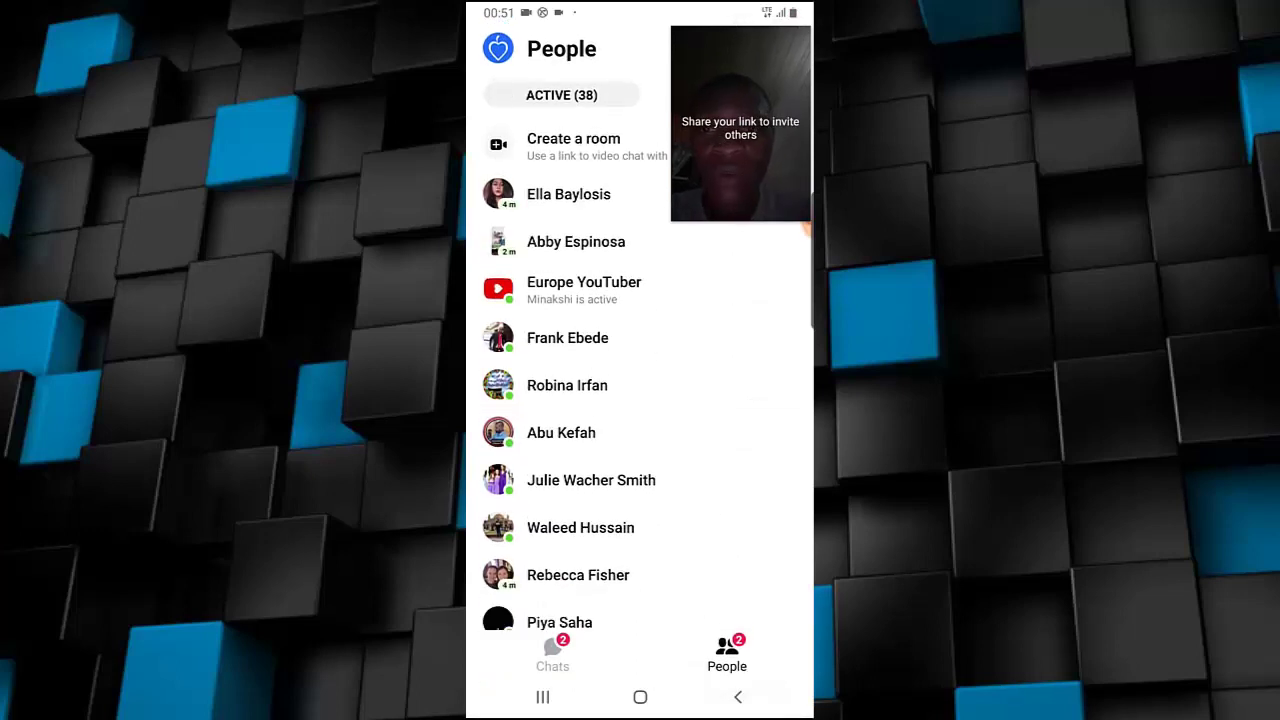
- Return to the Trust's room call and dismiss the sharing options
scroll(584, 289, "down", 1)
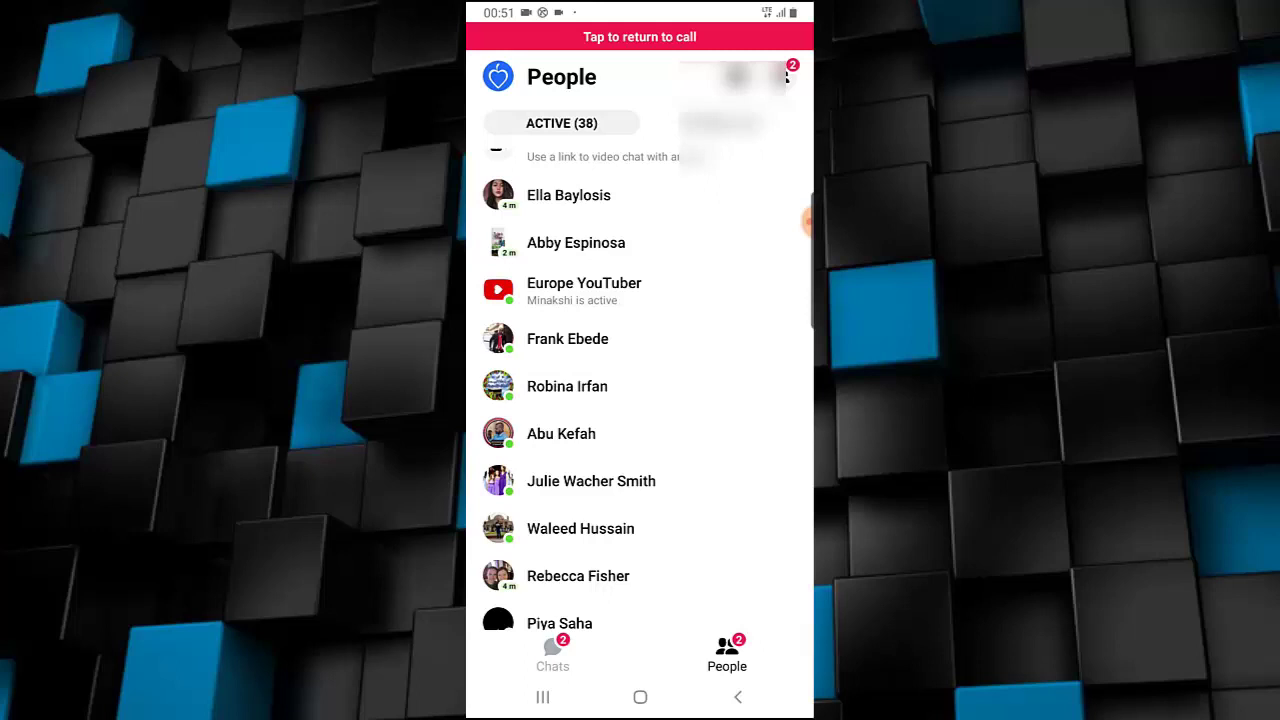
left_click(640, 36)
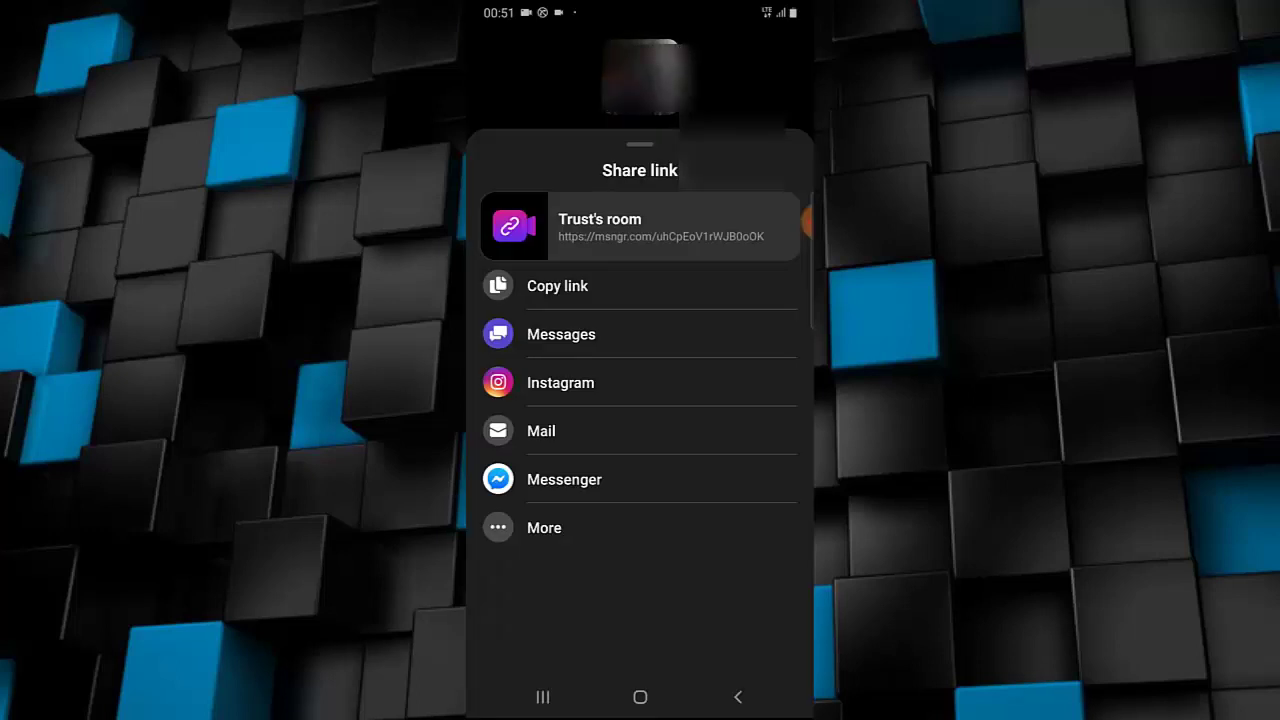
key("Escape")
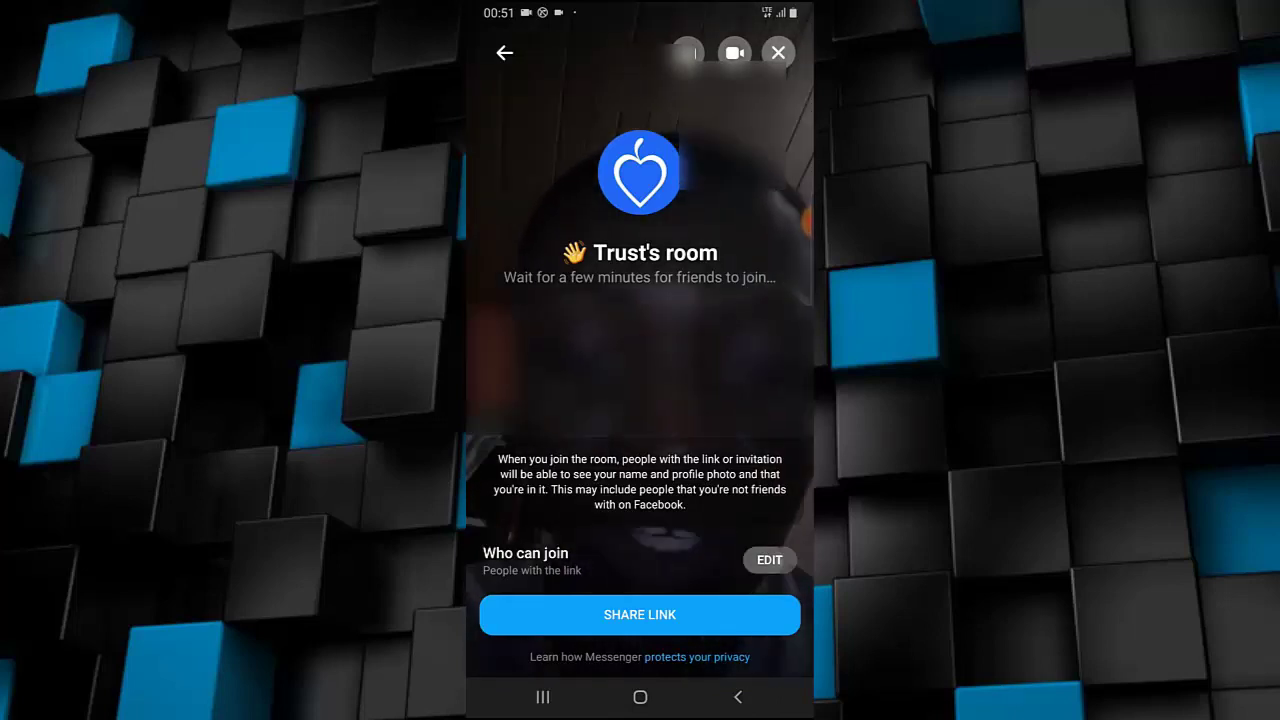
left_click(769, 560)
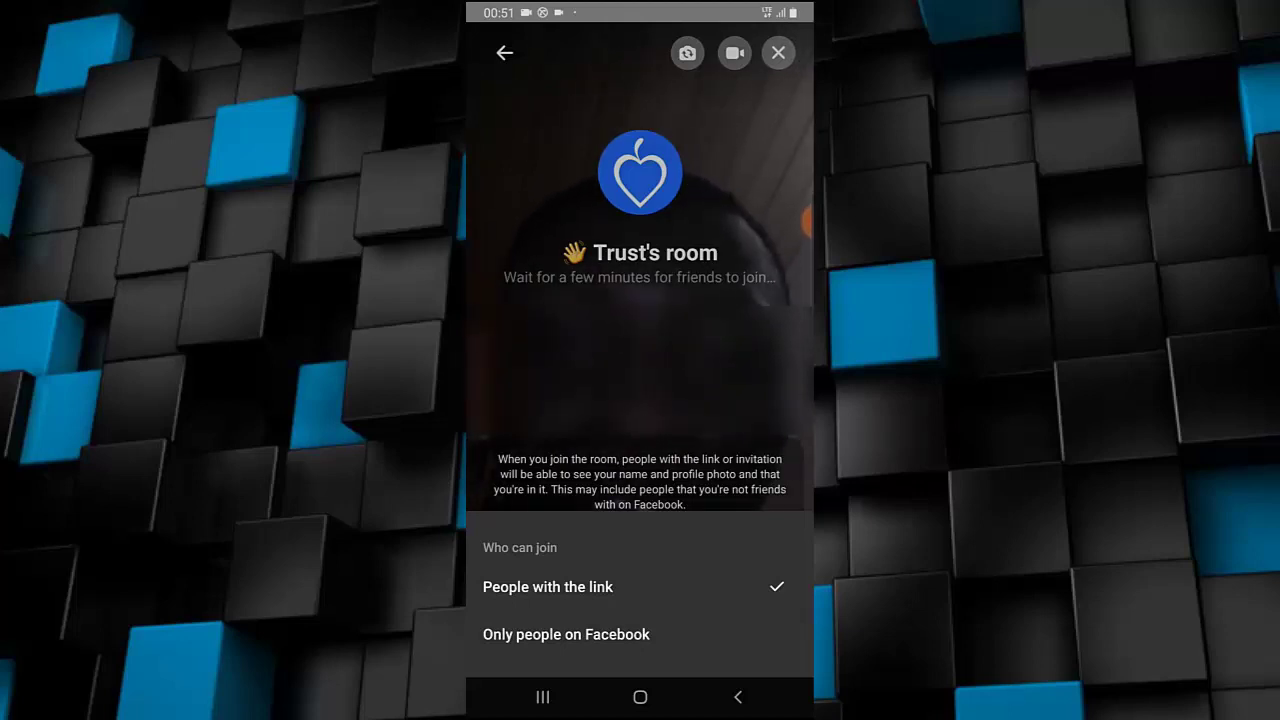
key("Escape")
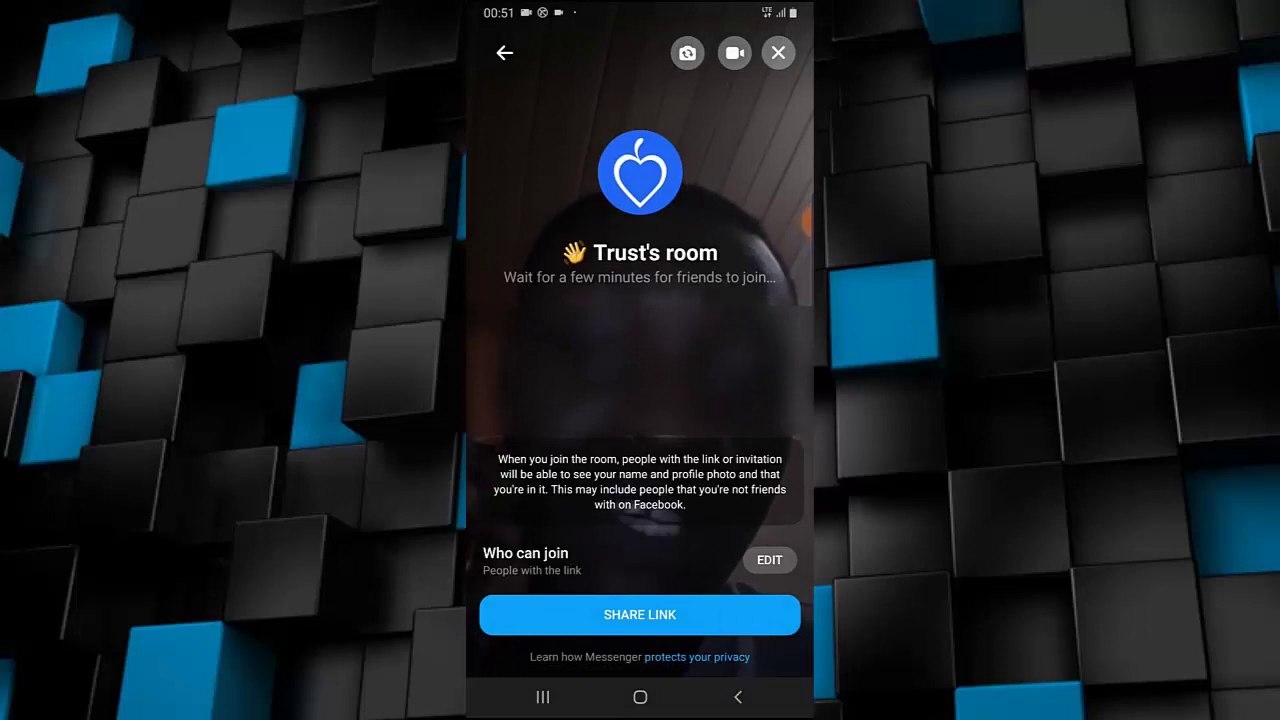